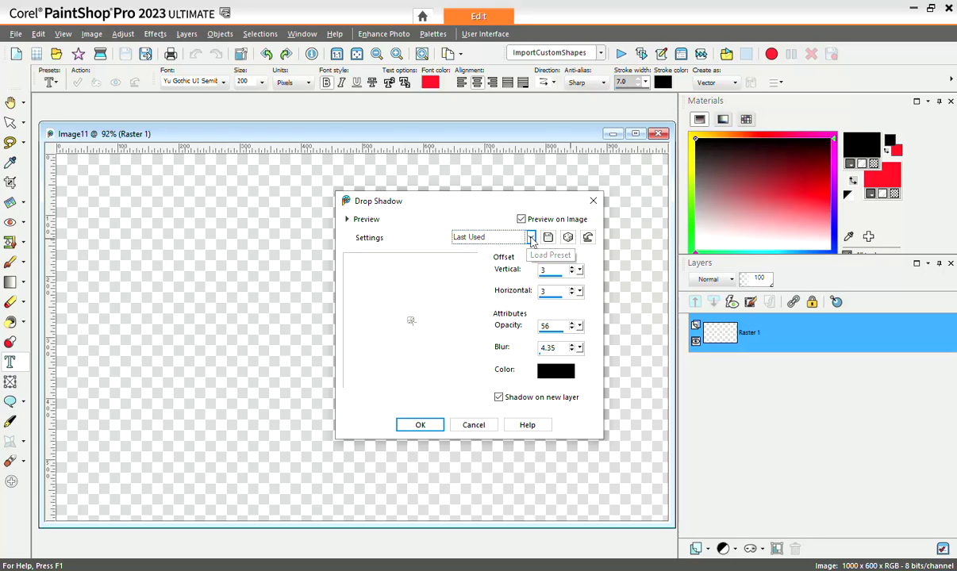
Step: Open the Resource Manager for the Drop Shadow presets and compare the management options offered for Above wide left, Brad, Preview title and others
left_click(531, 238)
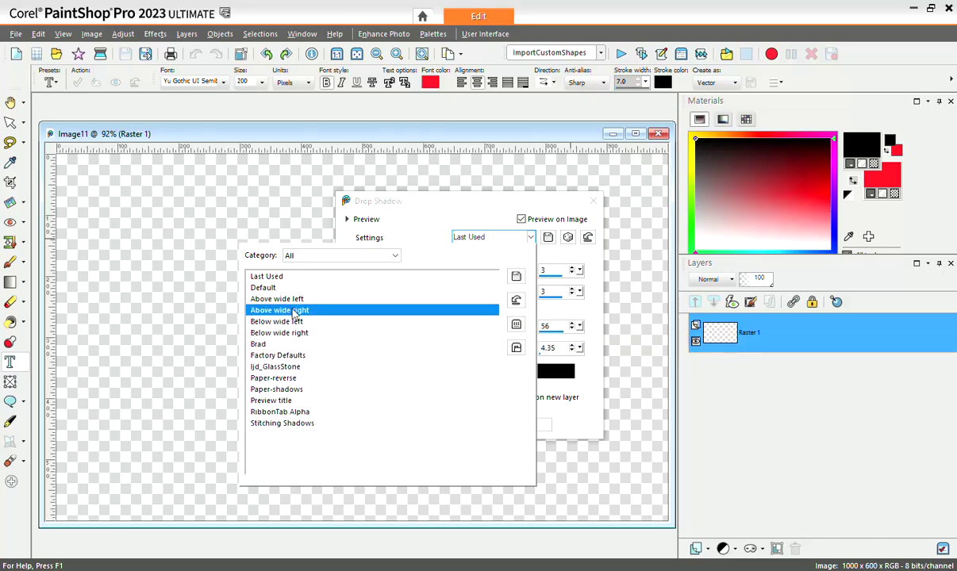
left_click(516, 325)
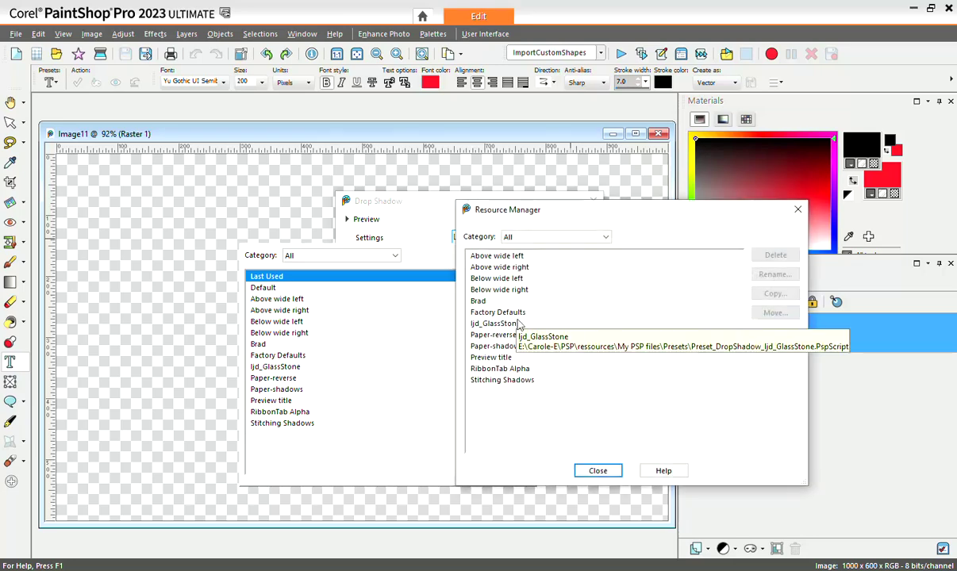
left_click(514, 257)
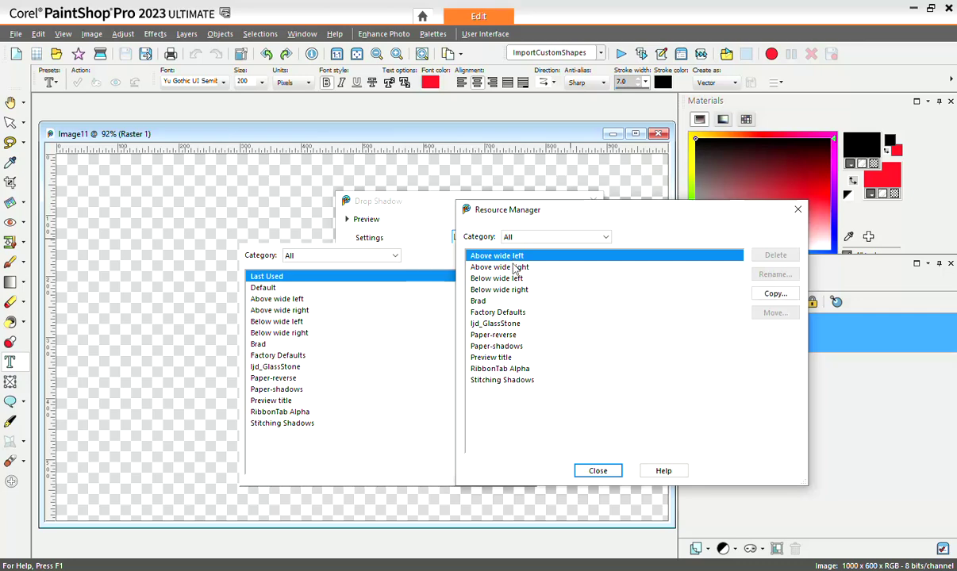
left_click(514, 271)
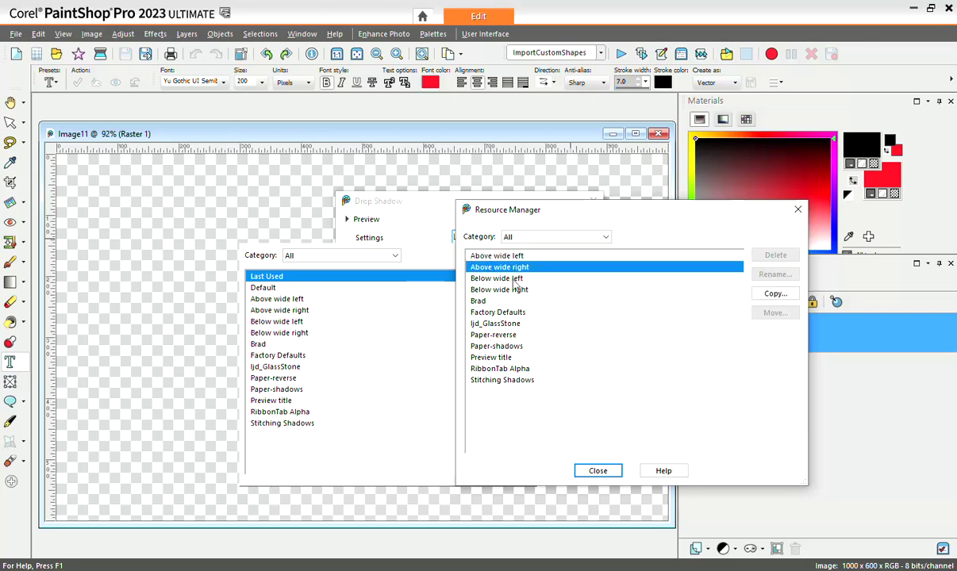
left_click(515, 279)
left_click(503, 291)
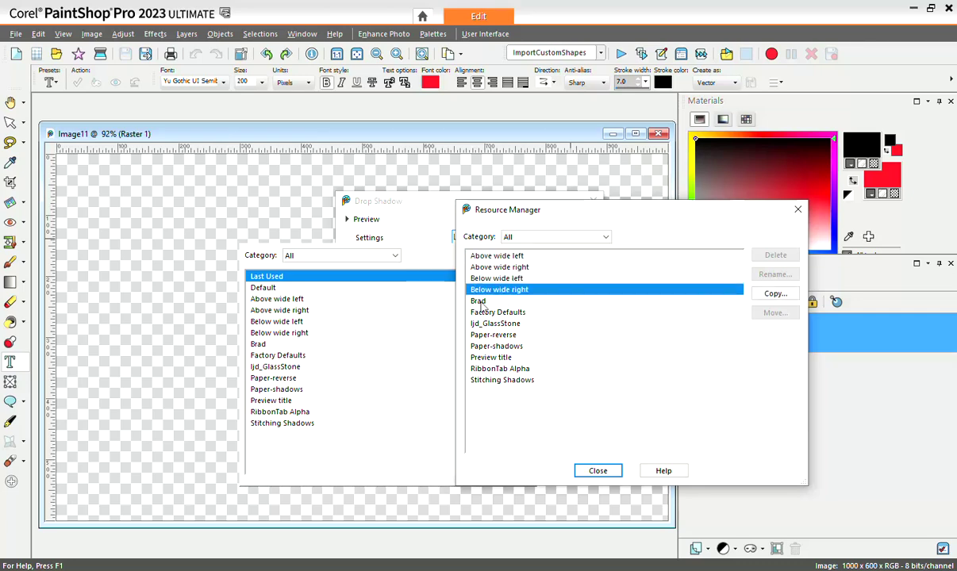
left_click(503, 303)
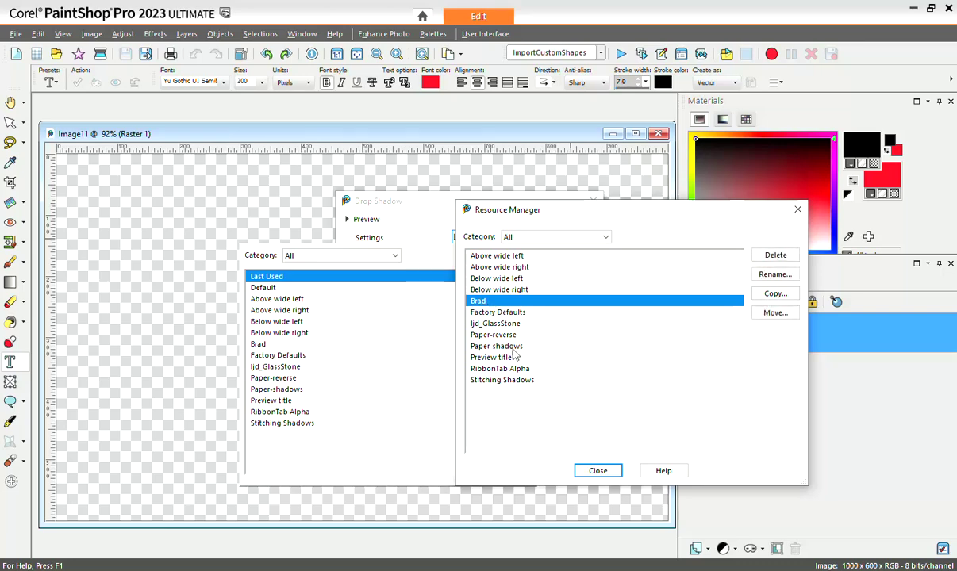
left_click(500, 255)
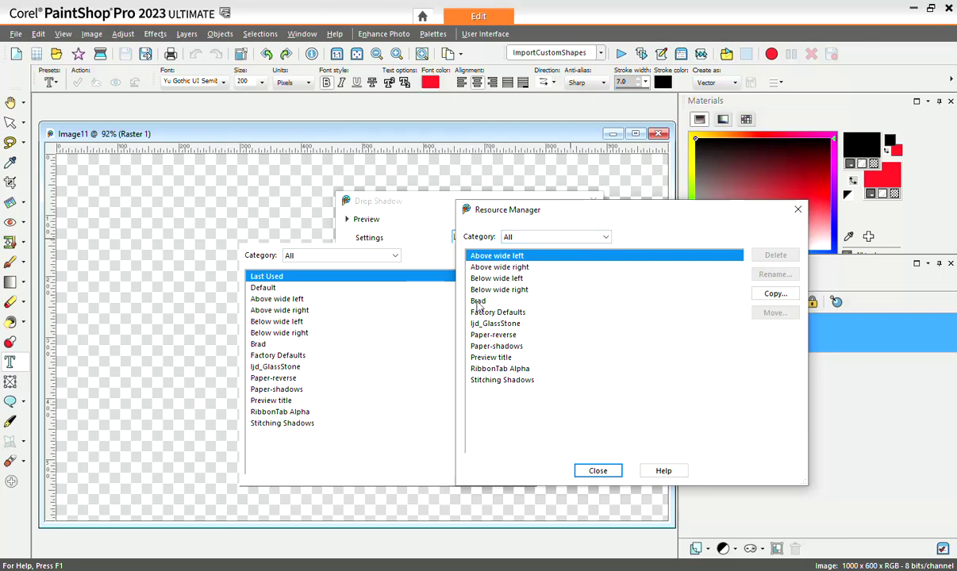
left_click(486, 358)
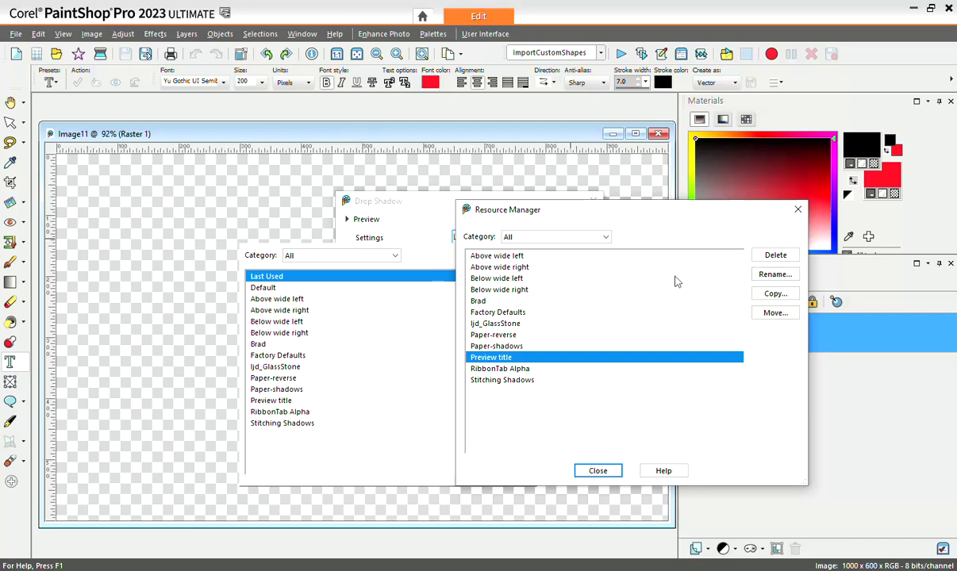
Step: Check the Resource Manager's category choices, and close it along with the Drop Shadow dialog without applying the effect
left_click(606, 237)
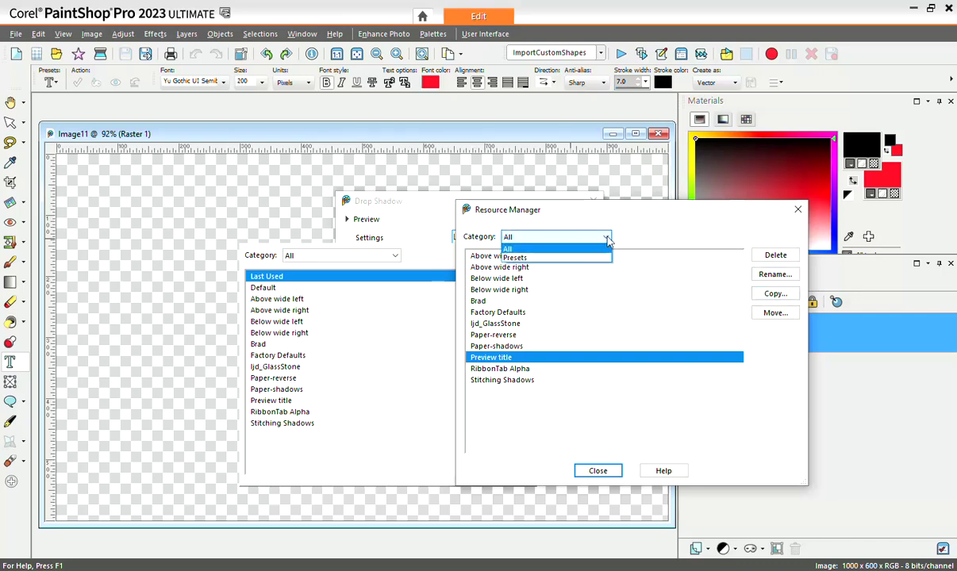
left_click(607, 238)
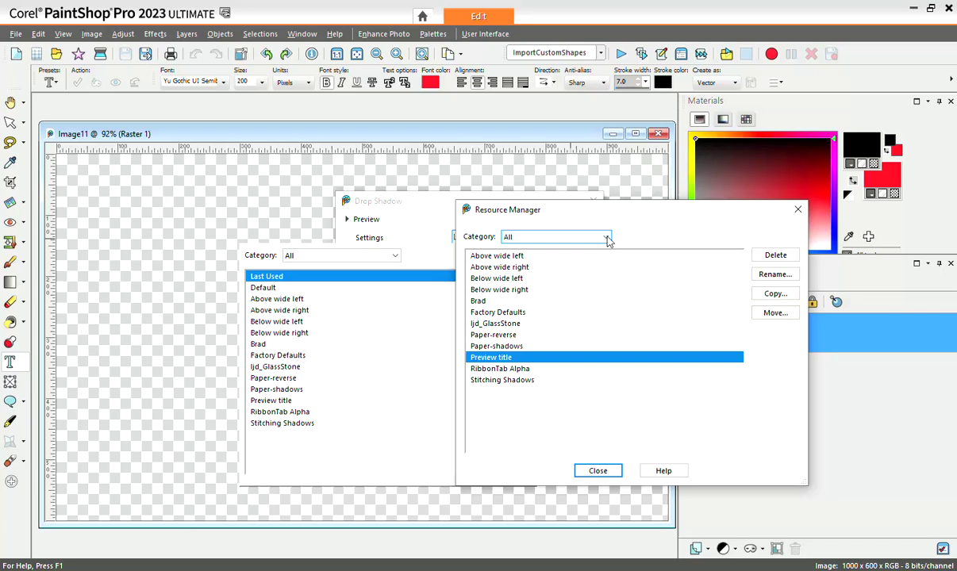
left_click(600, 471)
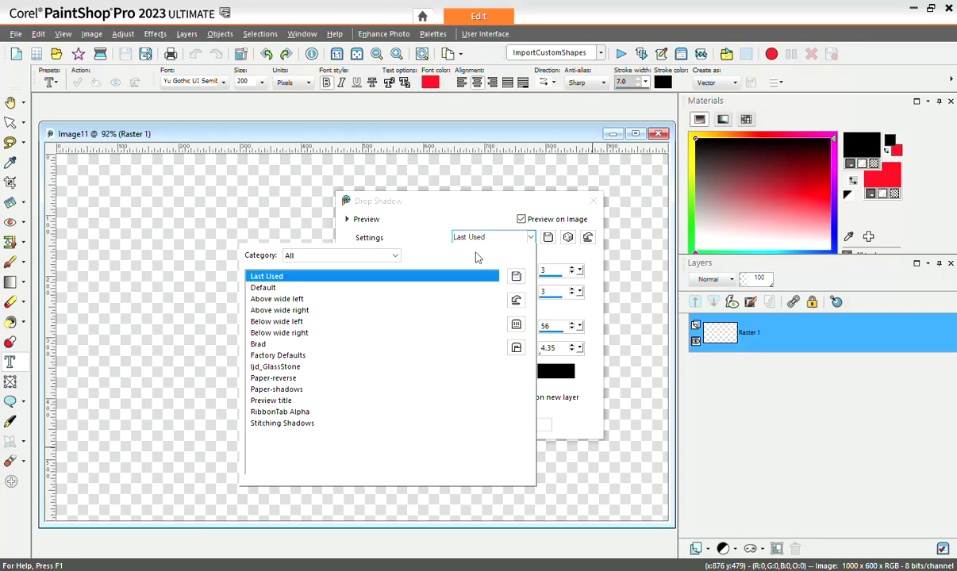
left_click(437, 211)
left_click(594, 200)
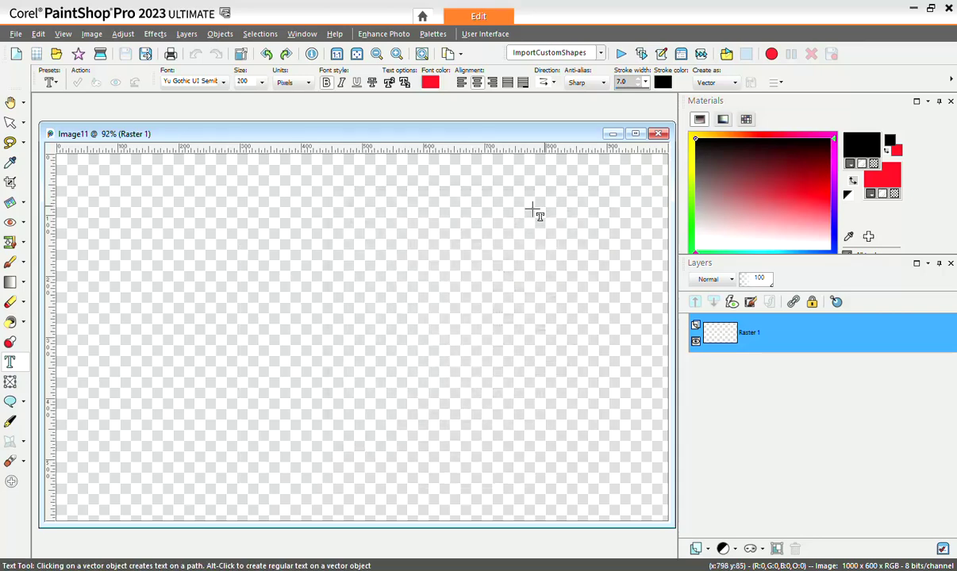
Step: Paint a thick black diagonal stroke across the middle of the canvas with the heart-shaped Paint Brush tip
left_click(11, 262)
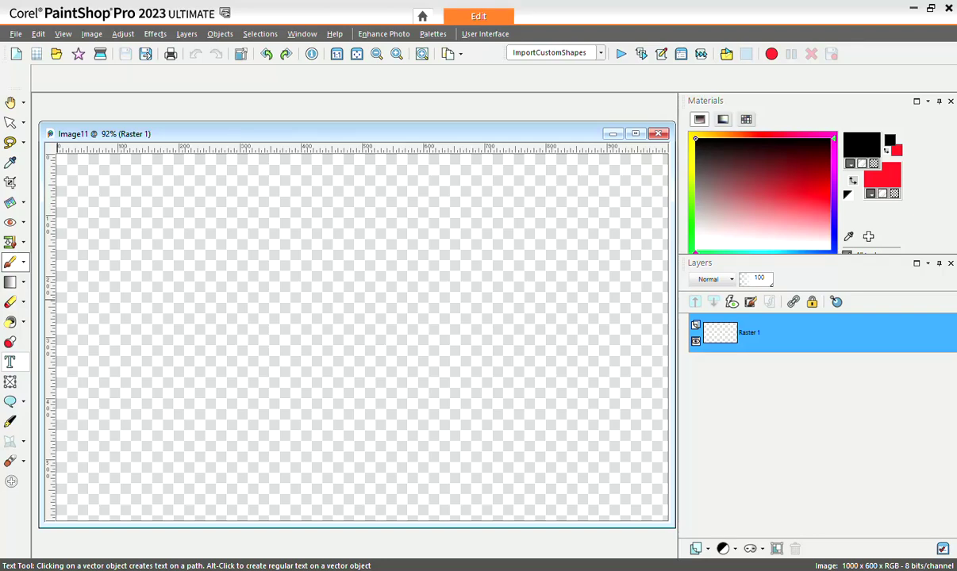
mouse_move(205, 371)
left_mouse_down()
mouse_move(513, 278)
mouse_move(528, 282)
left_mouse_up()
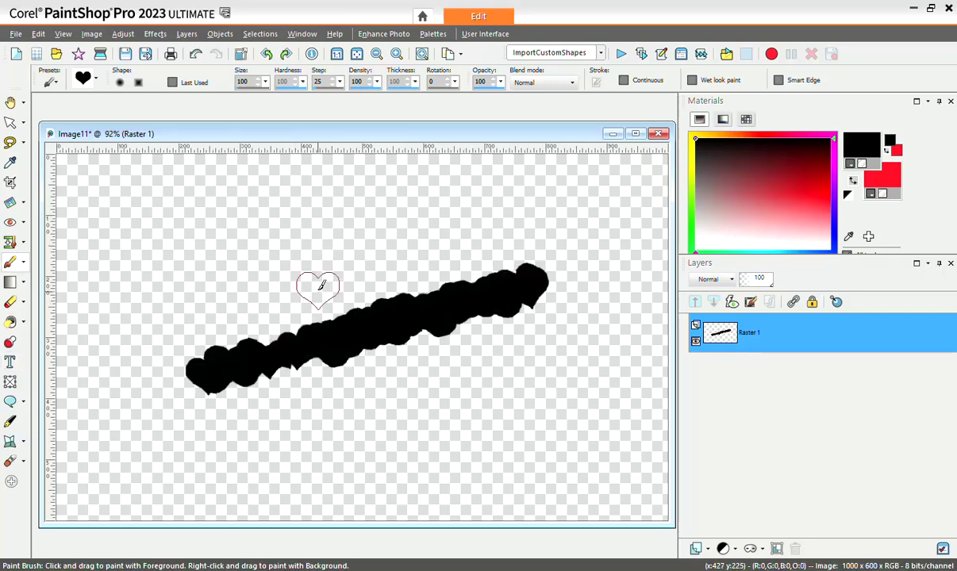
Step: Examine the Inner Bevel effect's presets in the Resource Manager, and close the effect without applying it
left_click(123, 35)
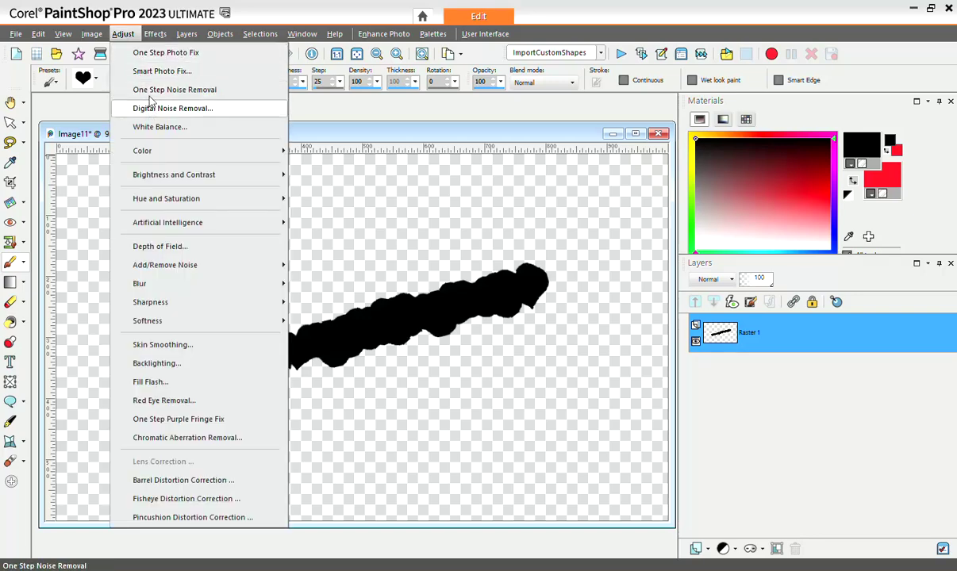
mouse_move(155, 34)
mouse_move(175, 95)
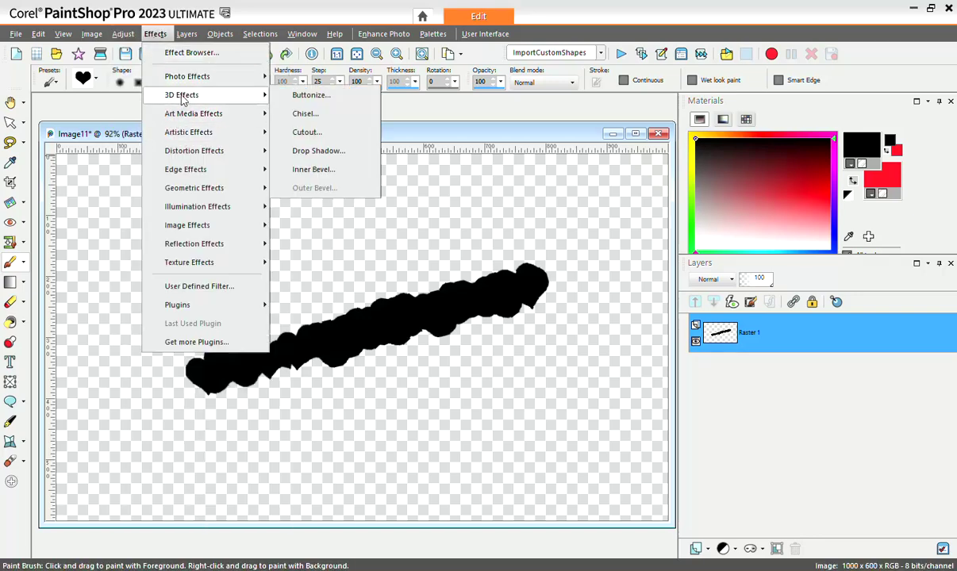
left_click(315, 171)
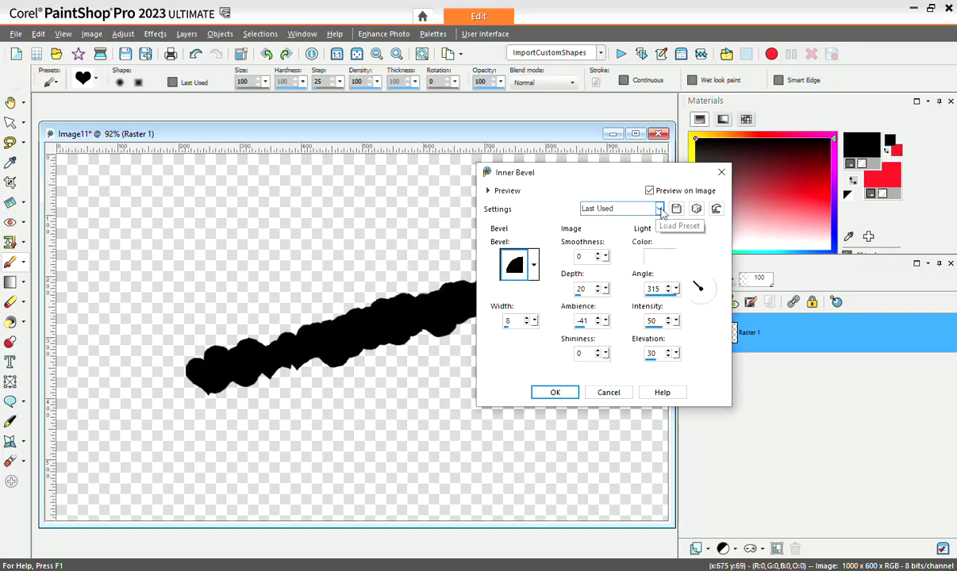
left_click(661, 209)
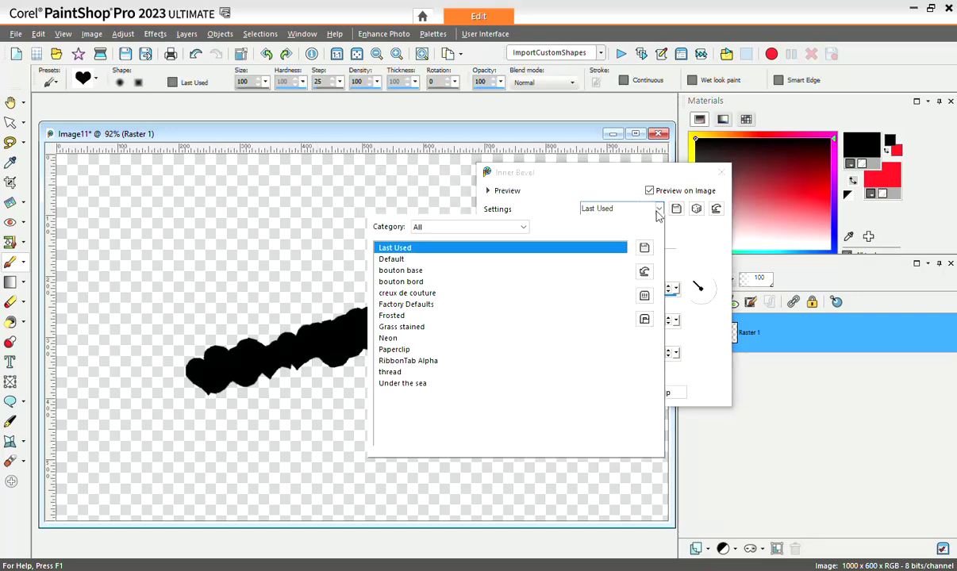
left_click(644, 296)
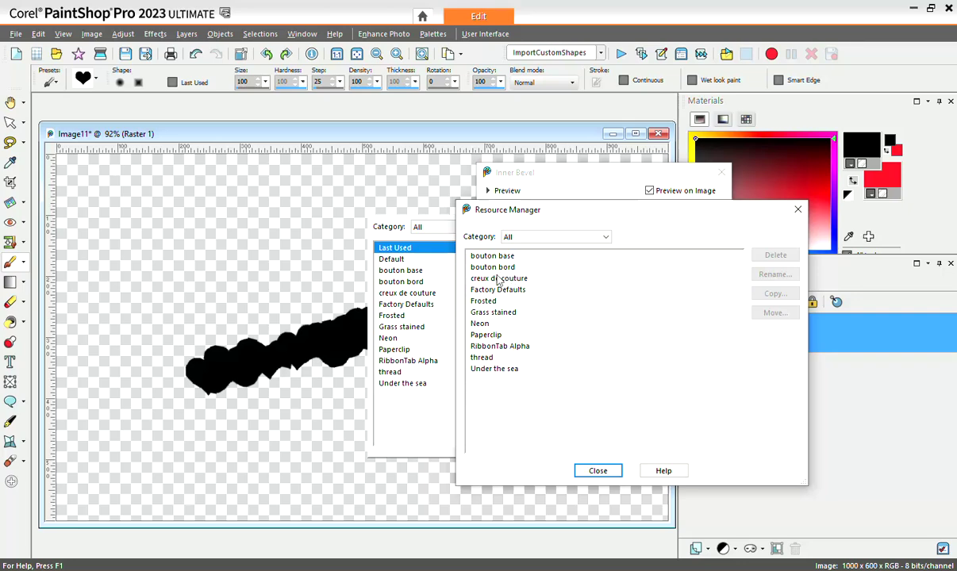
left_click(600, 472)
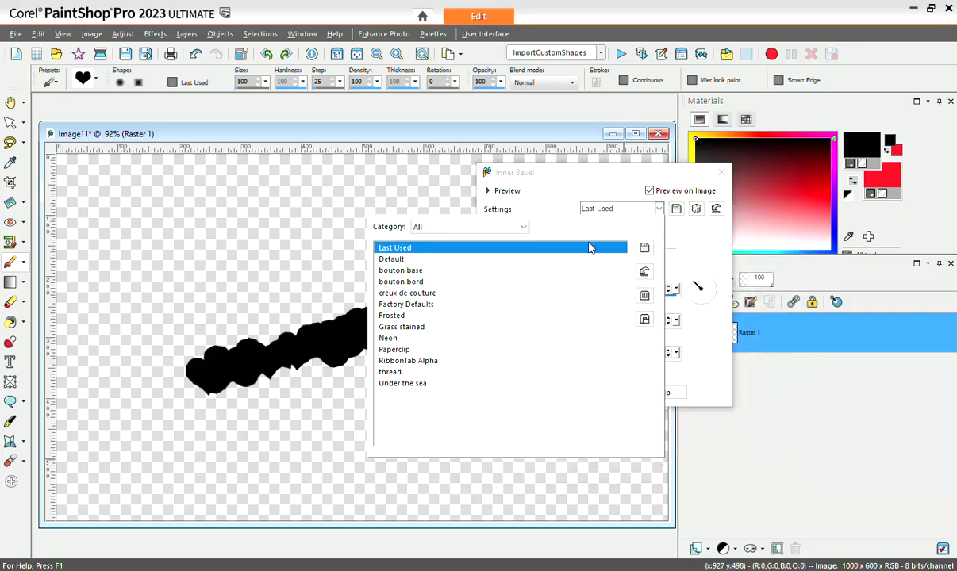
left_click(561, 191)
left_click(722, 174)
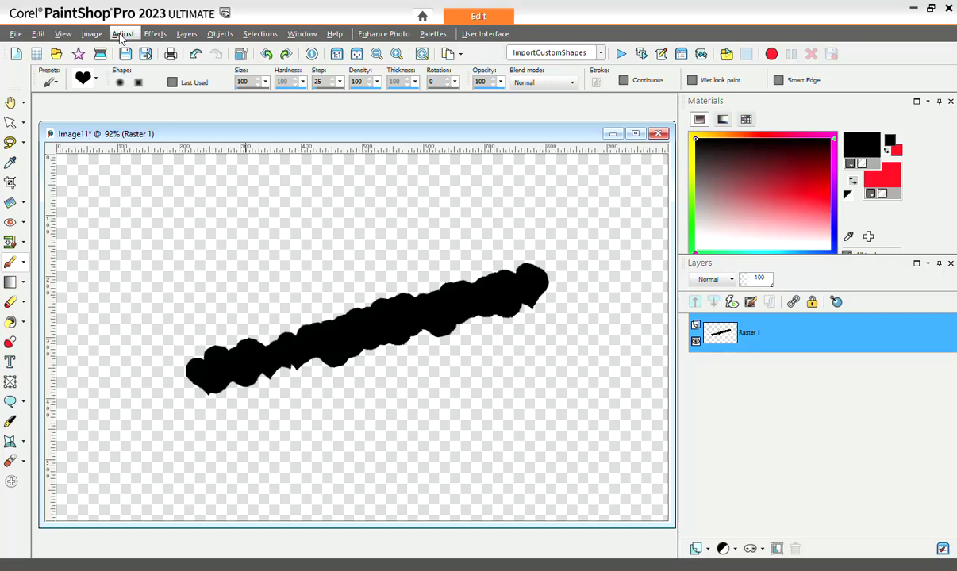
Step: Activate the Mesh Warp tool and look through its list of saved presets without loading one
left_click(11, 443)
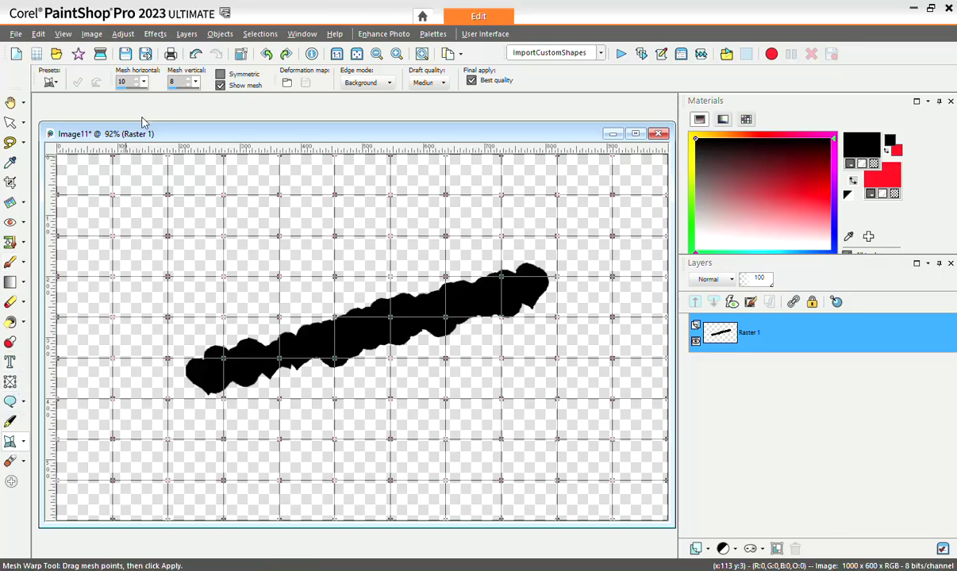
left_click(54, 83)
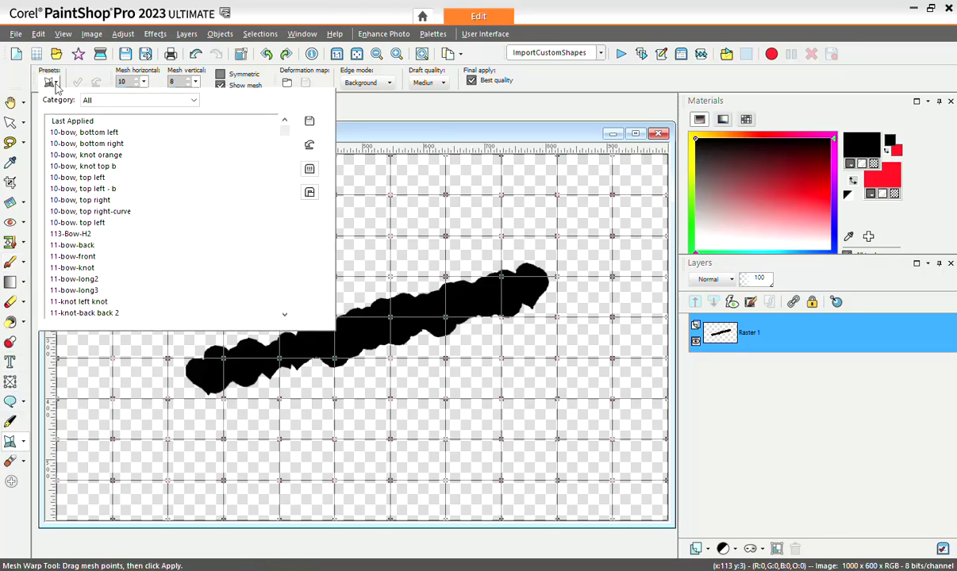
mouse_move(284, 129)
left_mouse_down()
mouse_move(289, 272)
mouse_move(286, 129)
left_mouse_up()
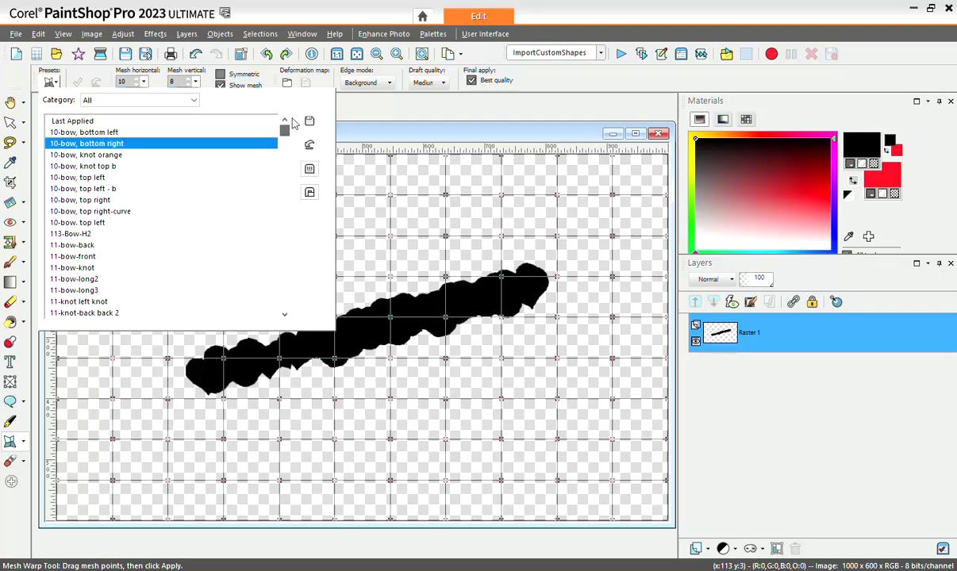
left_click(353, 105)
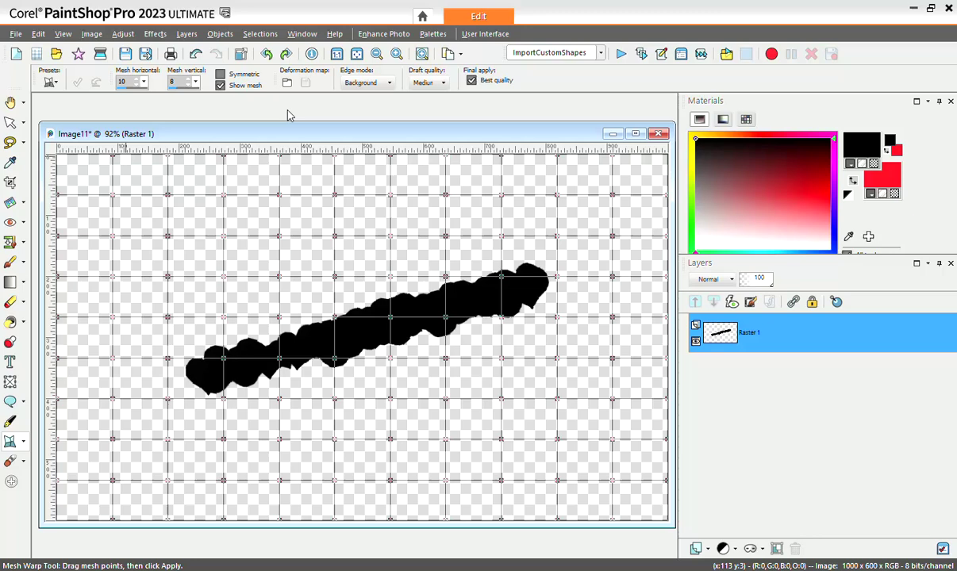
Step: Examine the Mesh Warp presets in the Resource Manager and through the full preset list, leaving the mesh unmodified
left_click(50, 83)
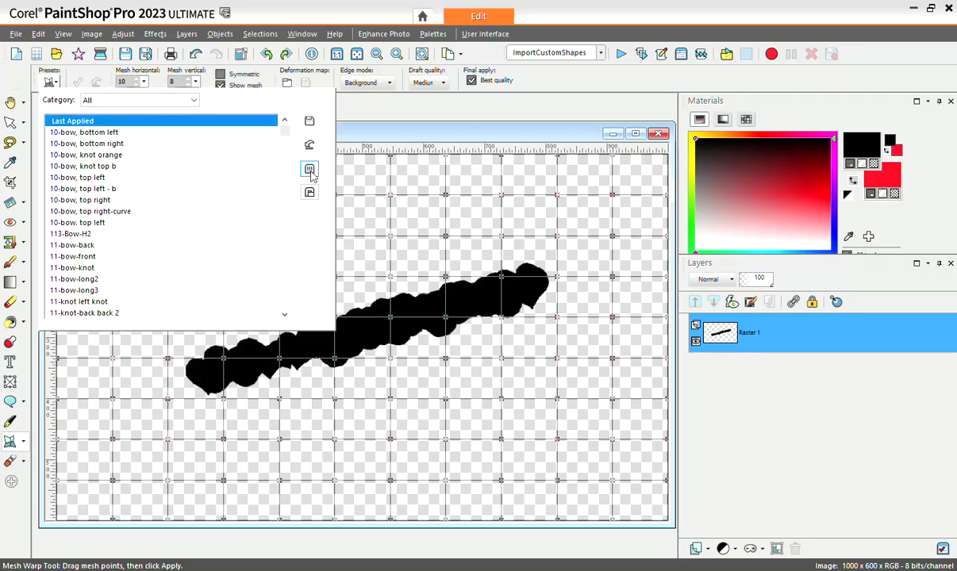
left_click(309, 170)
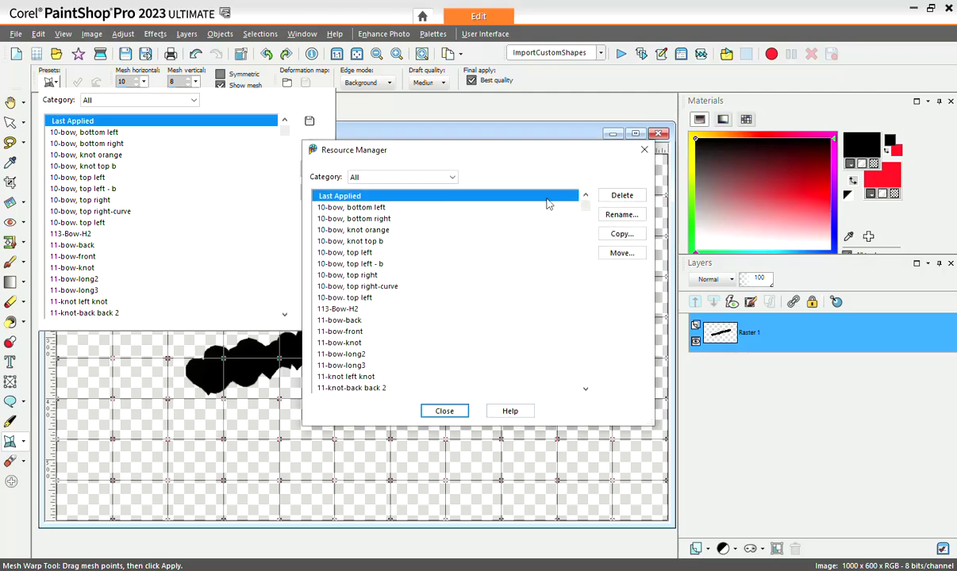
left_click(643, 154)
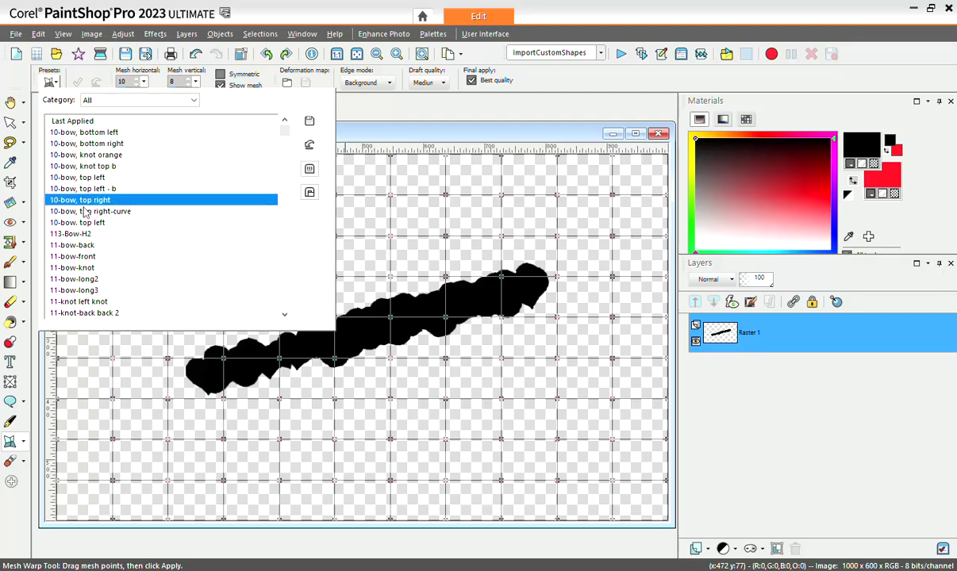
left_click_drag(282, 133, 292, 191)
left_click_drag(292, 204, 294, 106)
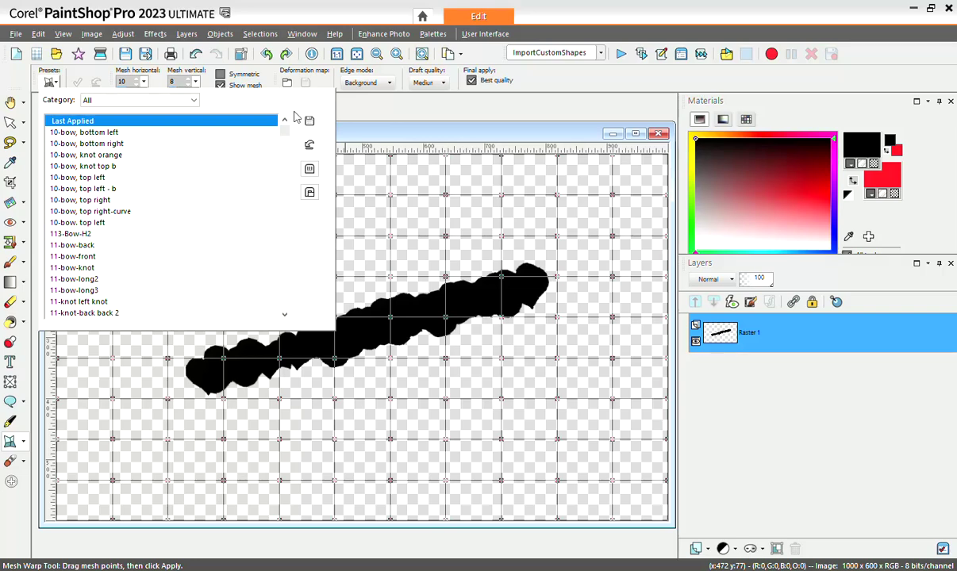
left_click(207, 223)
left_click(268, 143)
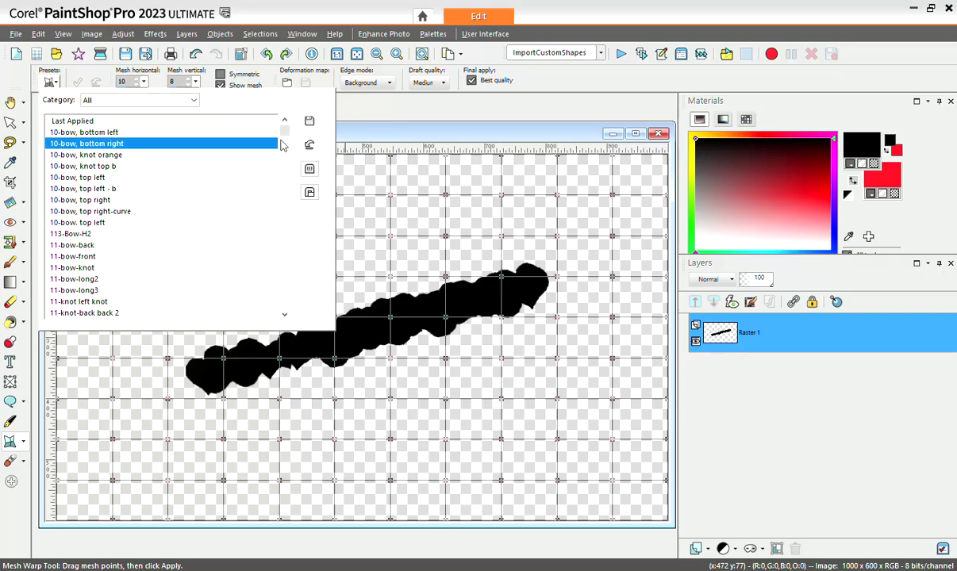
left_click(354, 114)
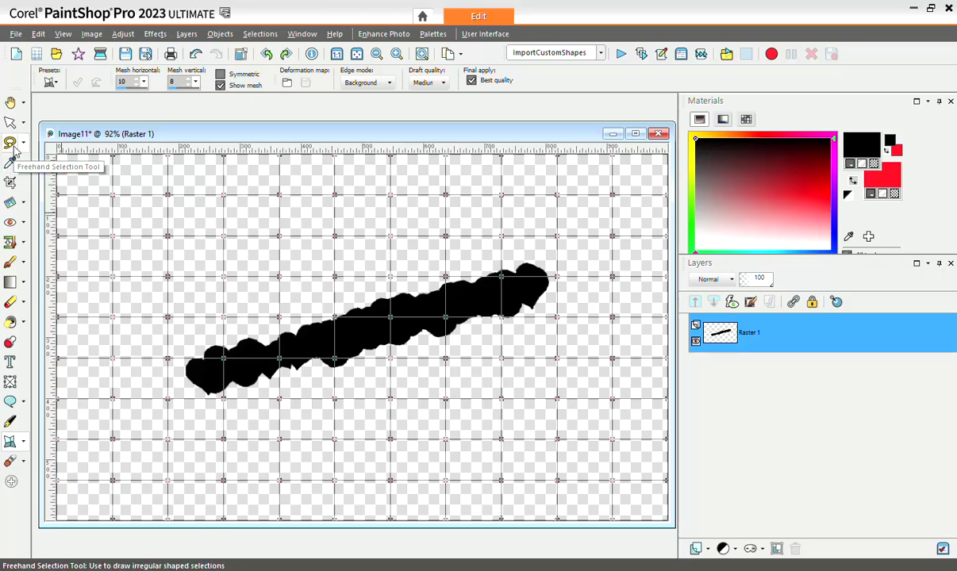
Step: Switch to the Pick tool and check whether it has any saved presets
left_click(11, 144)
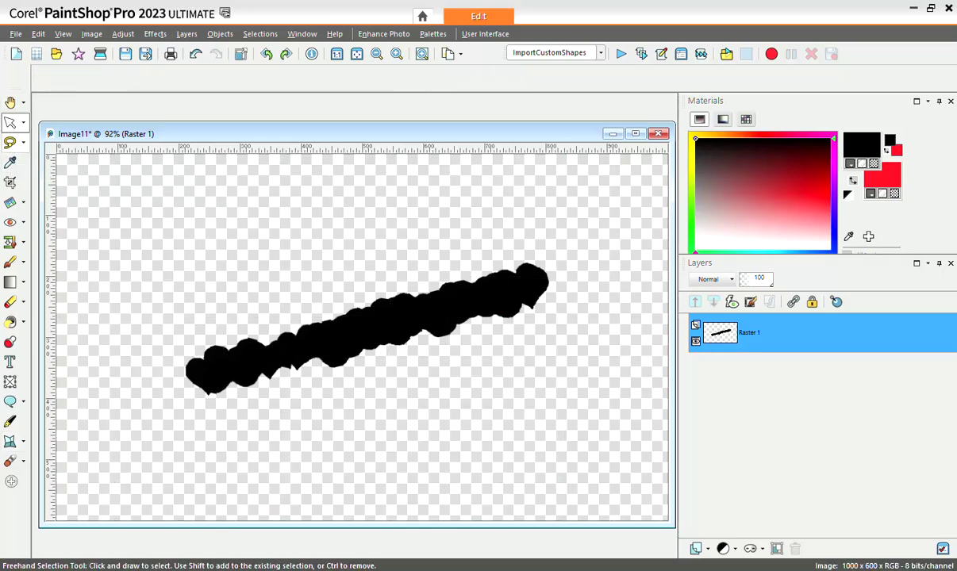
left_click(11, 123)
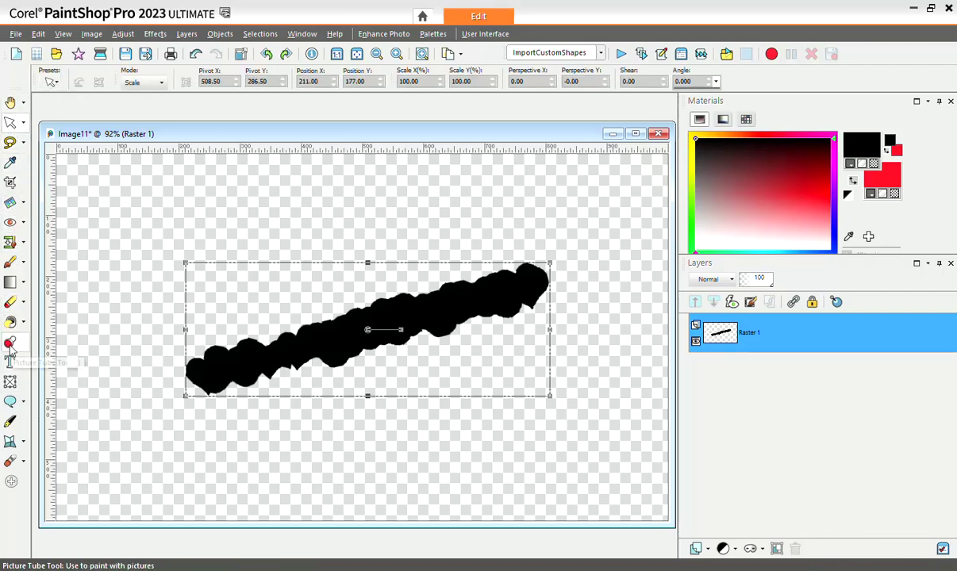
left_click(52, 83)
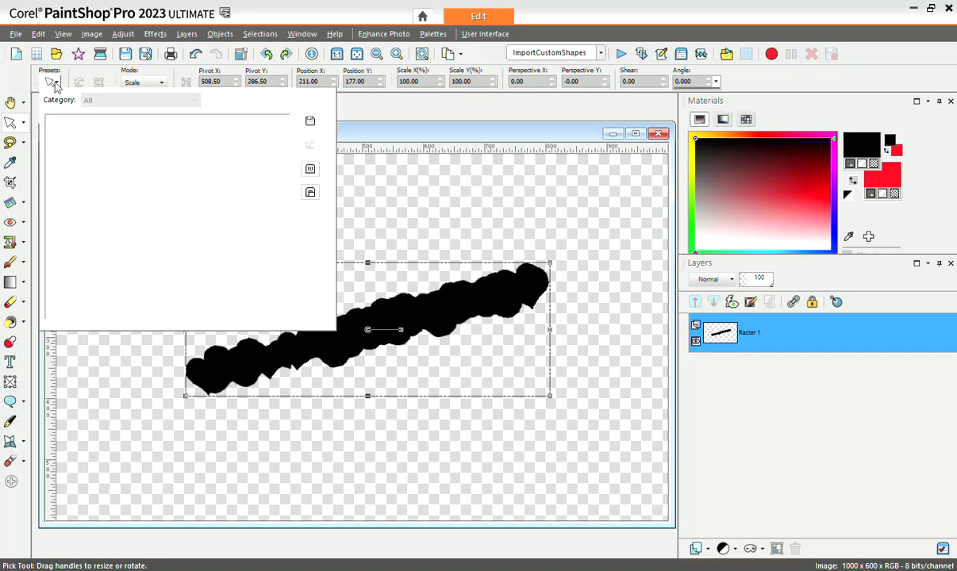
left_click(55, 84)
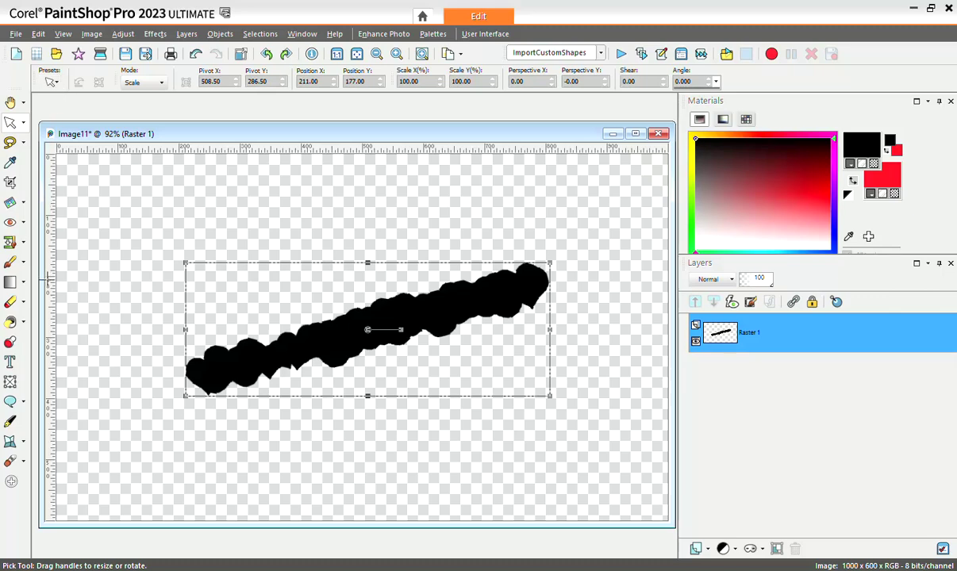
Step: Return to the Mesh Warp tool and review the names of its saved presets
left_click(10, 441)
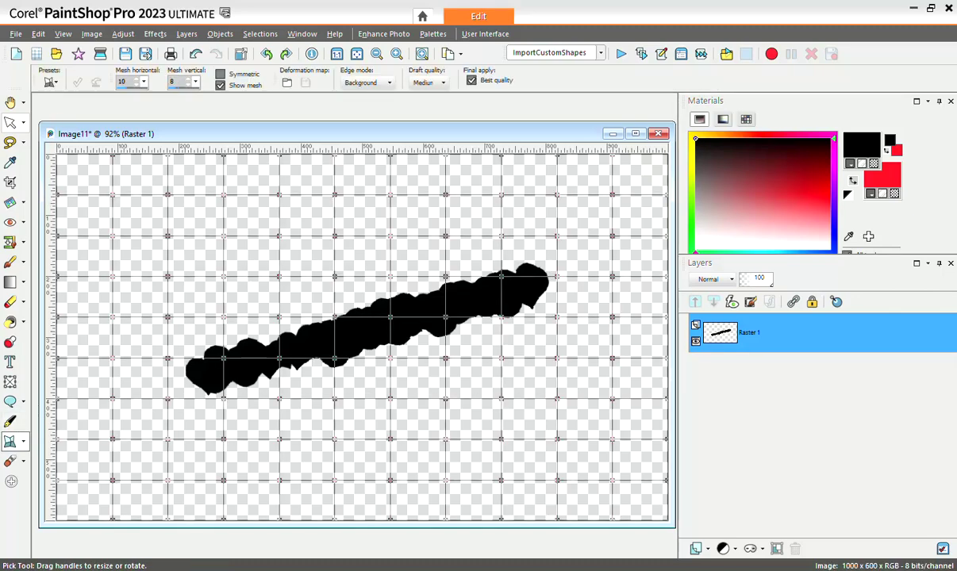
left_click(51, 82)
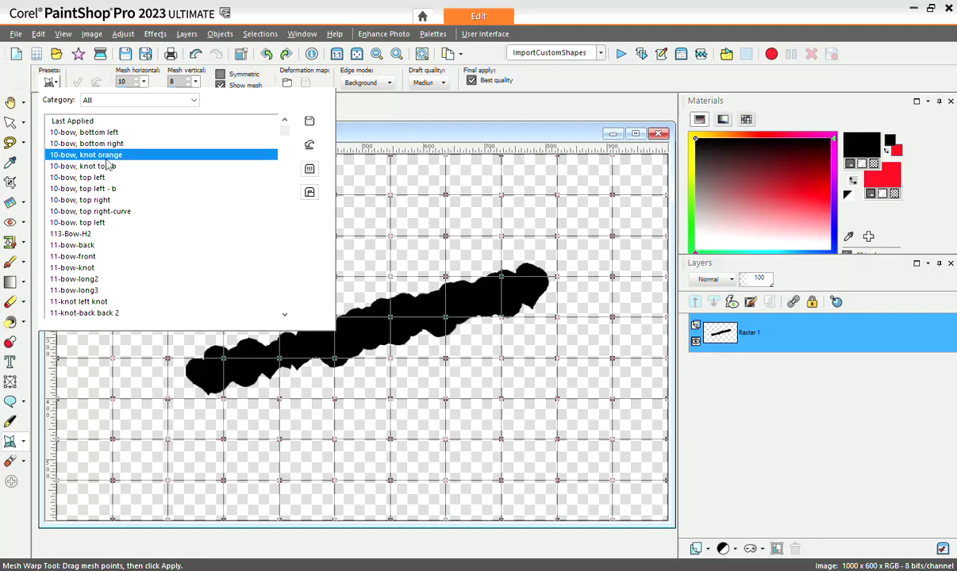
left_click(346, 112)
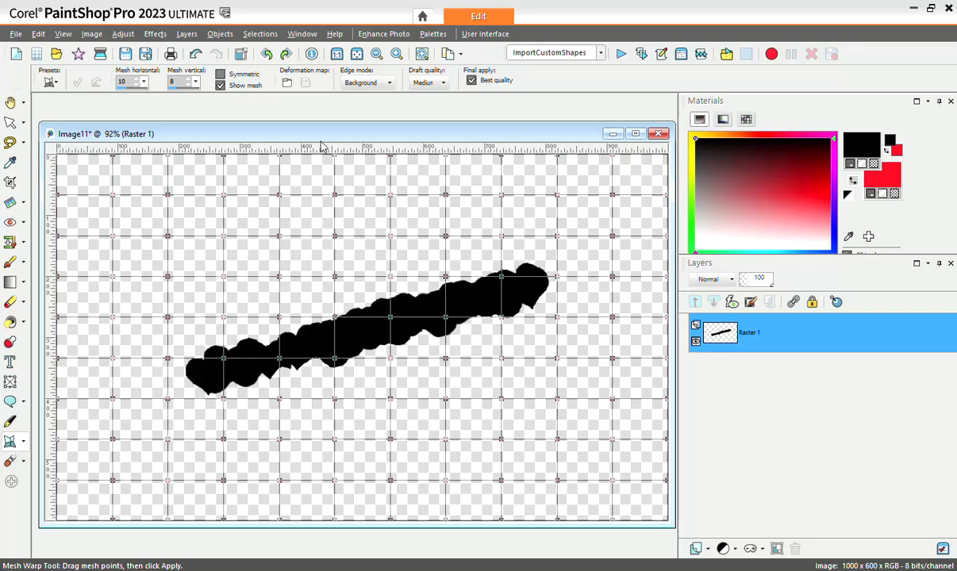